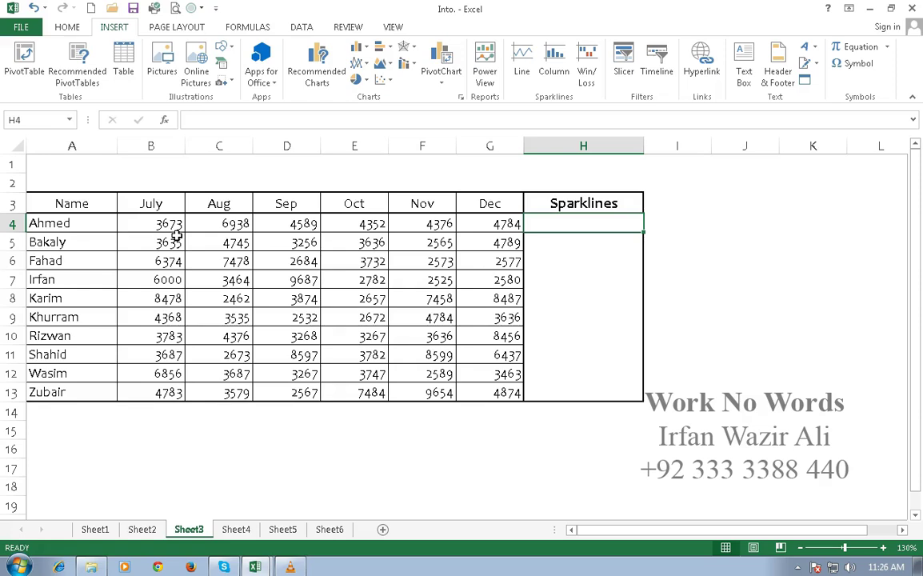
# Insert a line sparkline in cell H4 using the July to Dec data in B4:G4
pyautogui.moveTo(152, 225); pyautogui.dragTo(496, 232)
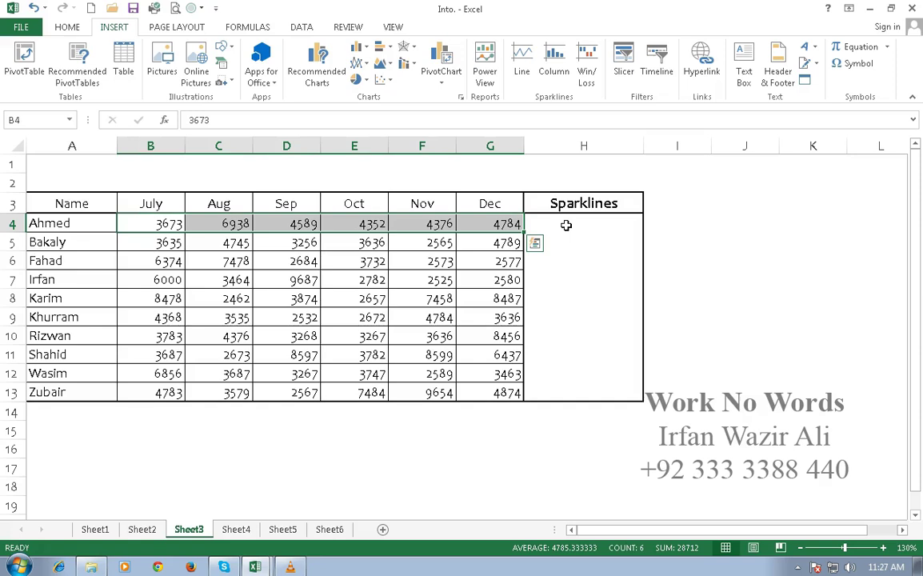
pyautogui.click(565, 224)
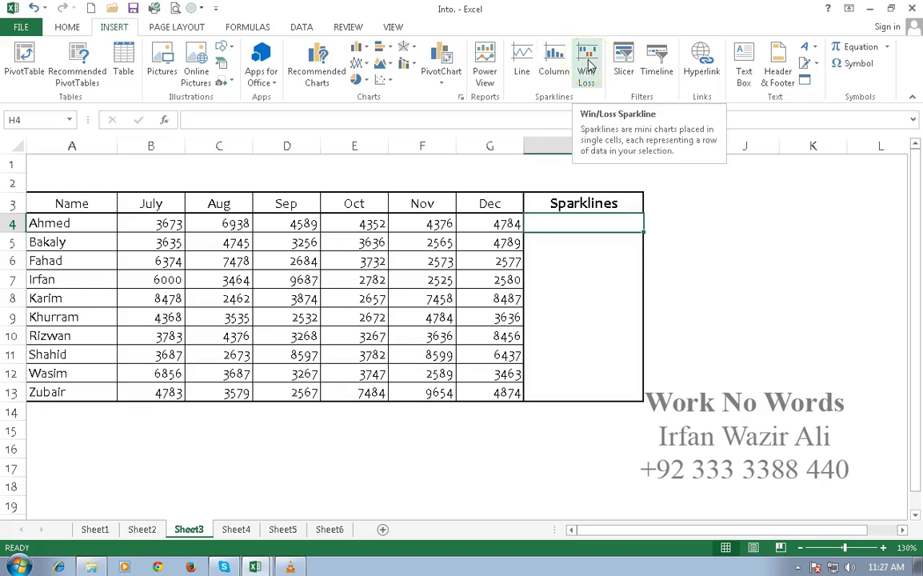
pyautogui.click(522, 63)
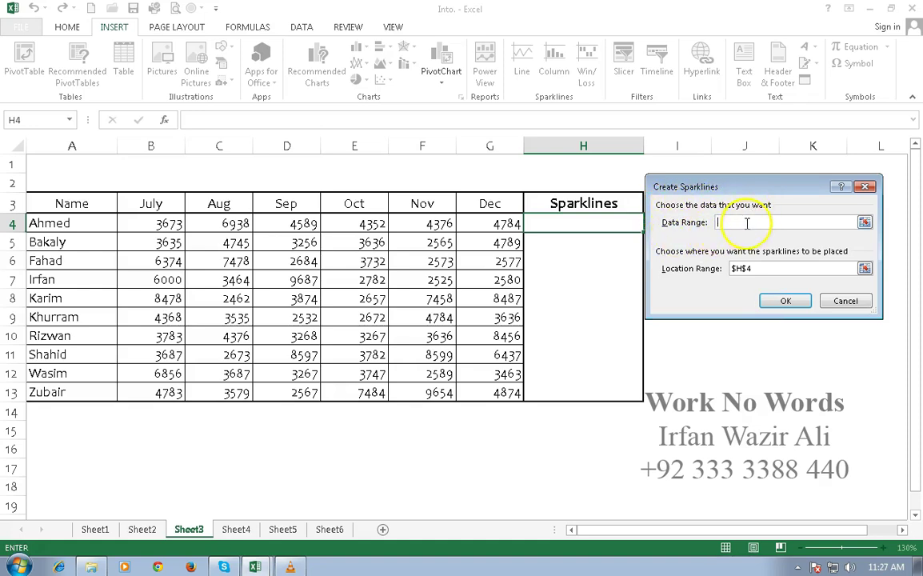
pyautogui.moveTo(165, 222); pyautogui.dragTo(490, 226)
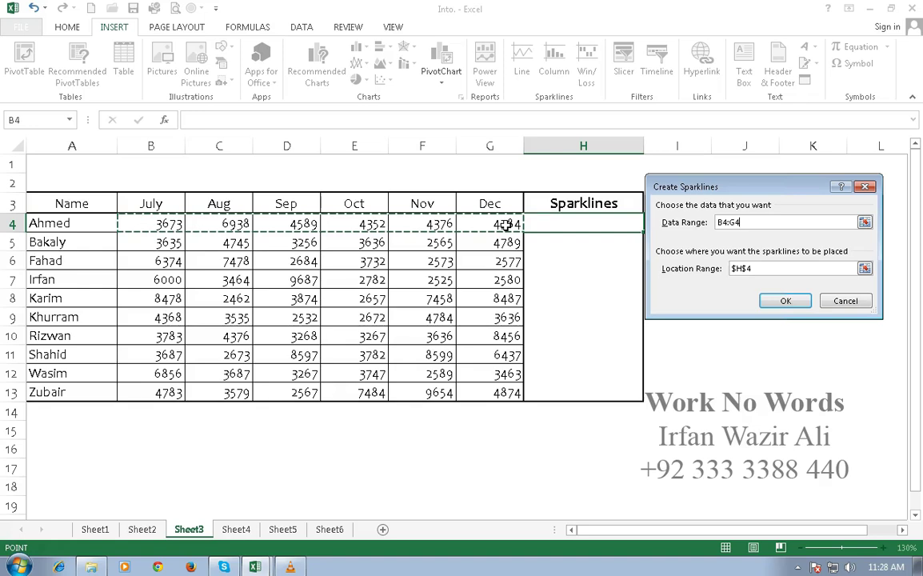
pyautogui.click(759, 270)
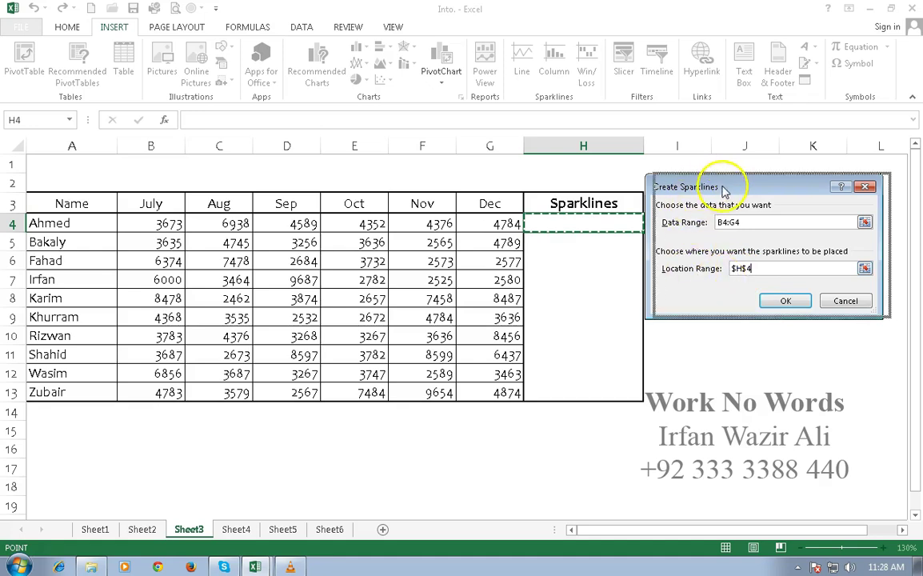
pyautogui.moveTo(723, 189); pyautogui.dragTo(742, 188)
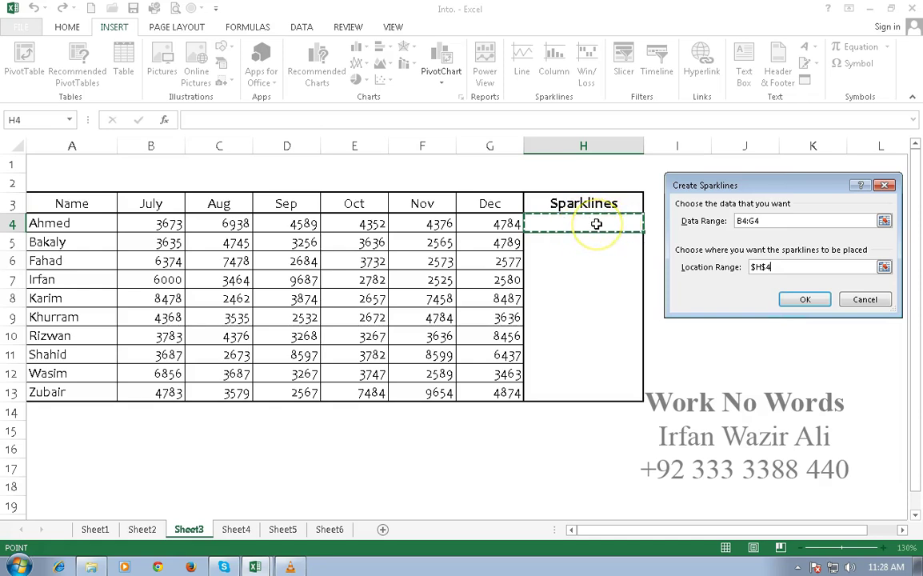
pyautogui.click(797, 301)
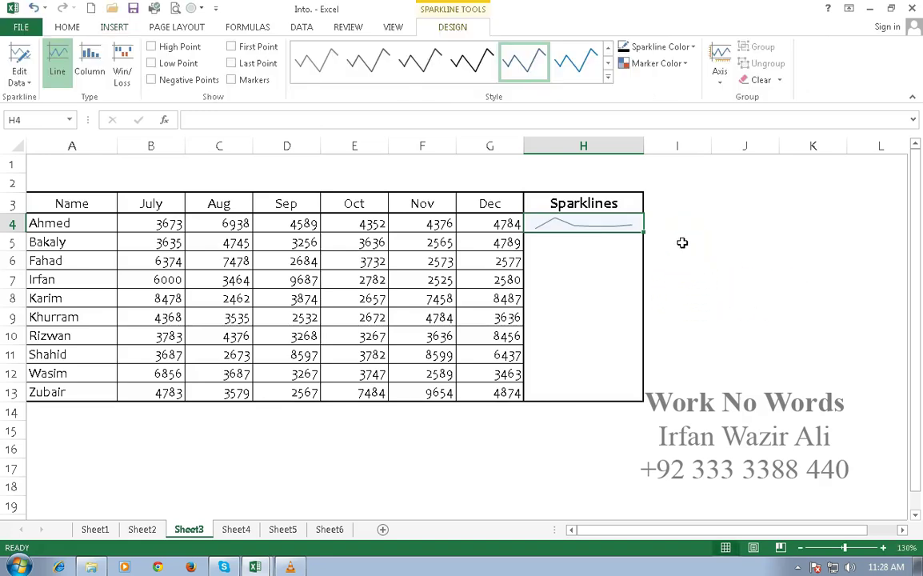
# Fill the line sparkline in H4 down through H13 for the remaining rows
pyautogui.click(720, 254)
pyautogui.click(549, 226)
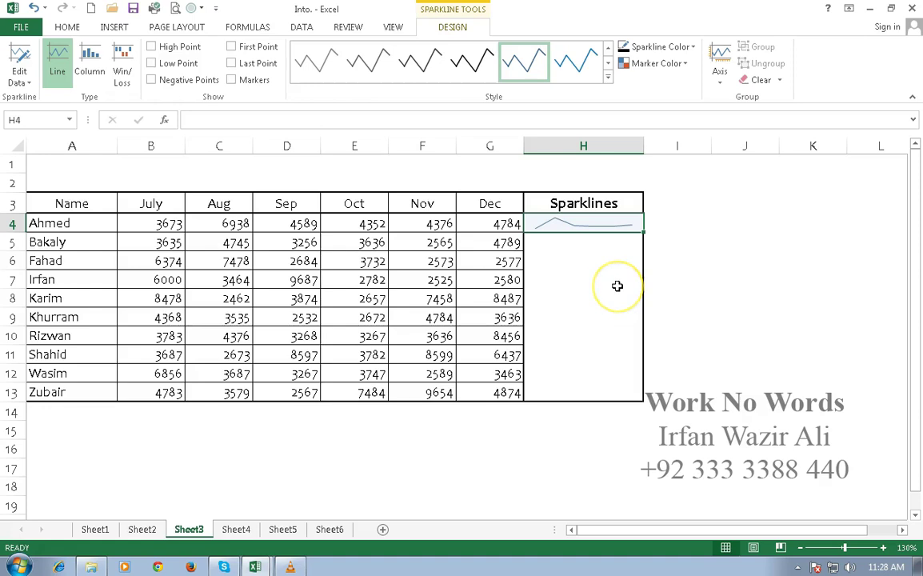
pyautogui.click(525, 226)
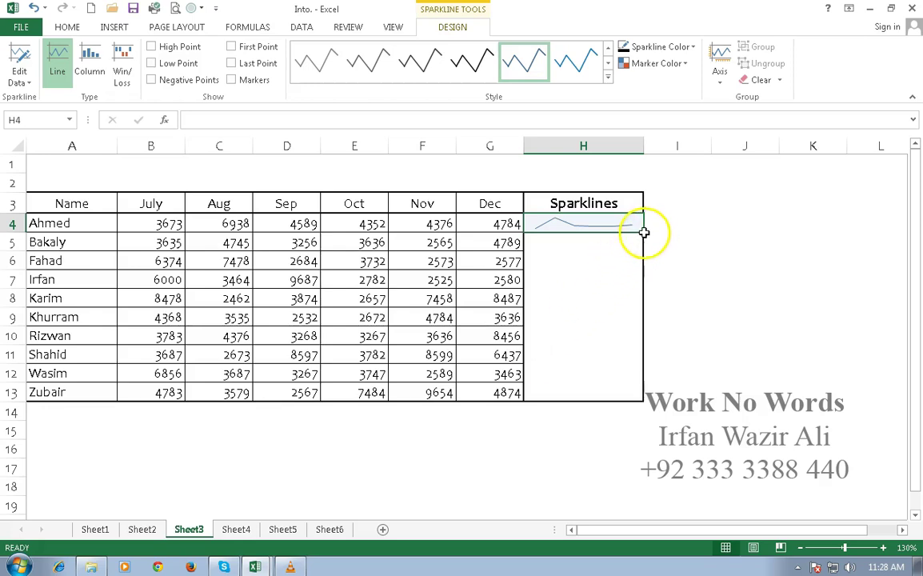
pyautogui.moveTo(644, 232); pyautogui.dragTo(644, 399)
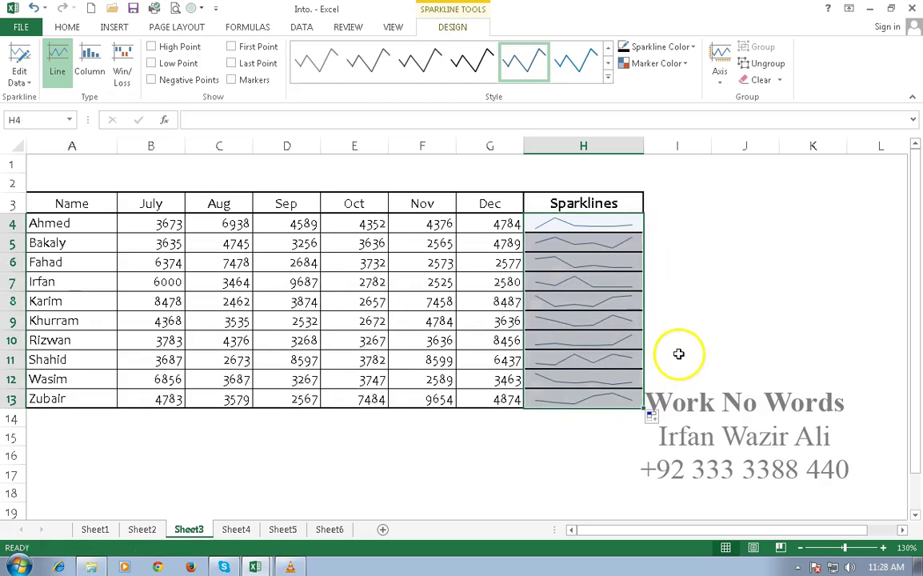
pyautogui.click(698, 328)
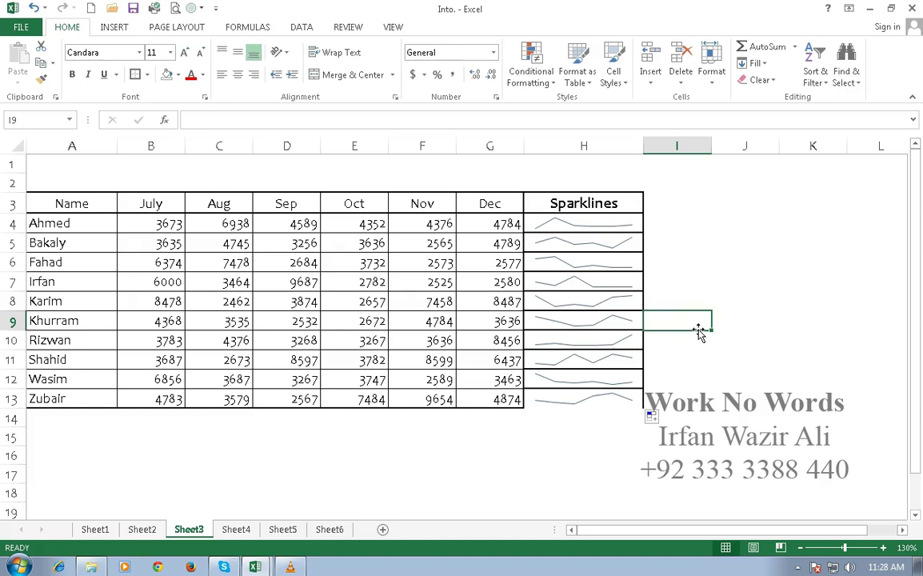
pyautogui.click(605, 397)
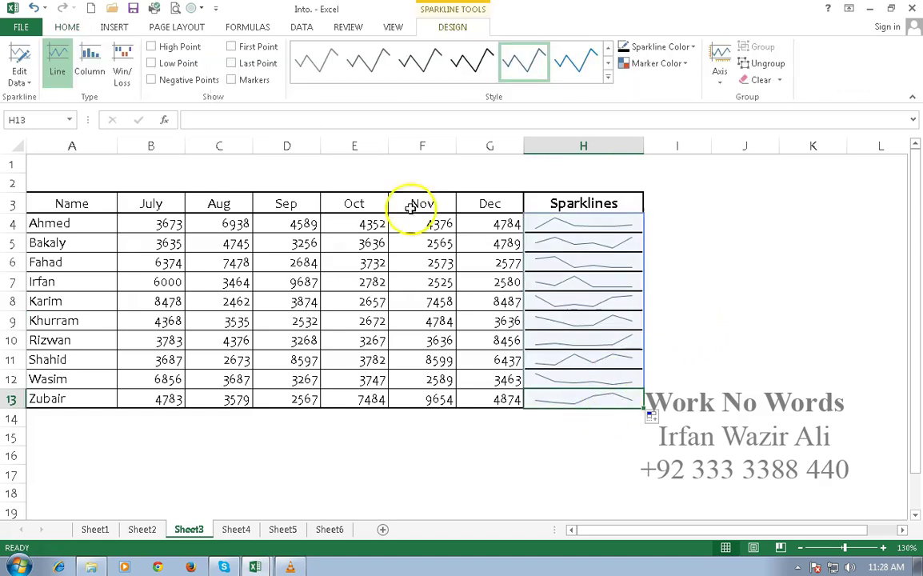
pyautogui.click(65, 27)
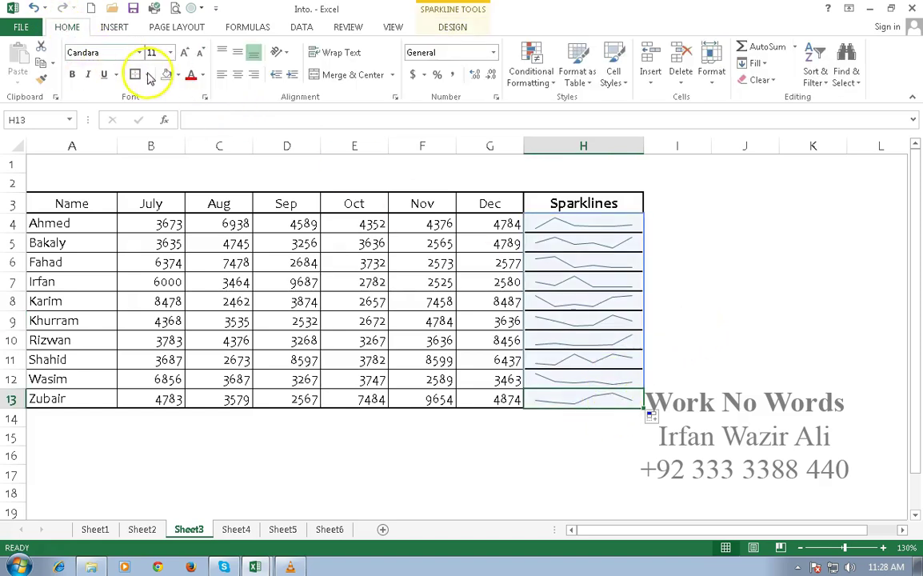
pyautogui.click(691, 285)
# Change the type of the sparklines in H4:H13 to Column
pyautogui.click(596, 223)
pyautogui.moveTo(590, 240)
pyautogui.mouseDown()
pyautogui.moveTo(595, 362)
pyautogui.moveTo(609, 392)
pyautogui.mouseUp()
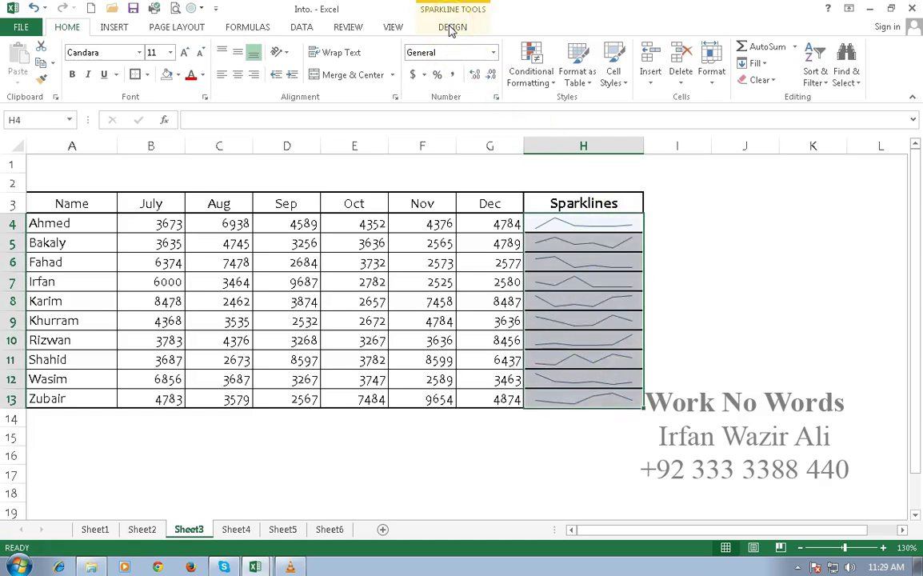
pyautogui.click(452, 27)
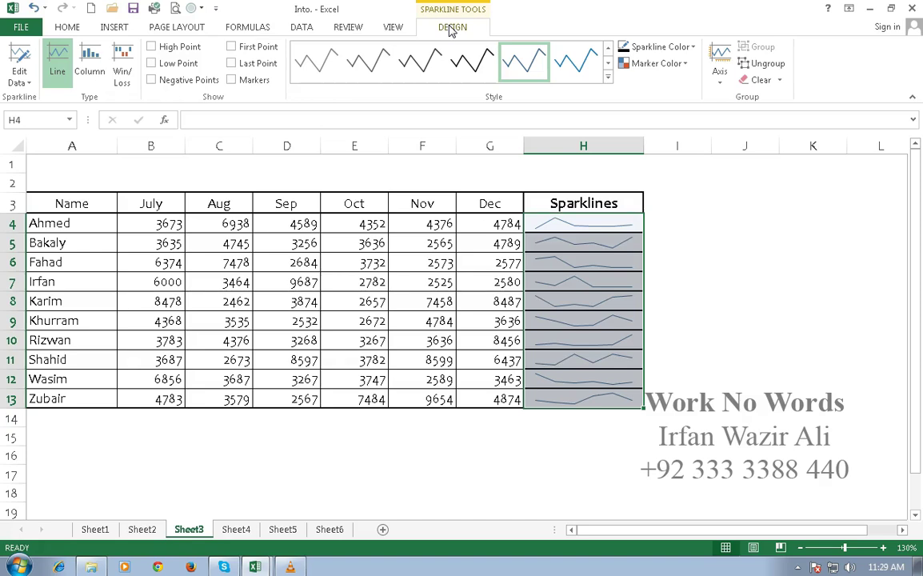
pyautogui.click(17, 85)
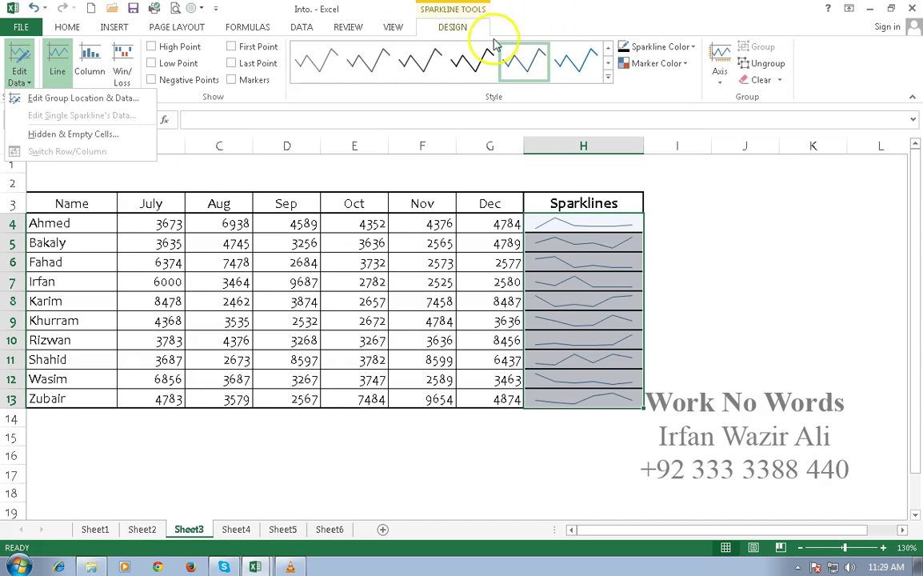
pyautogui.click(58, 73)
pyautogui.click(89, 63)
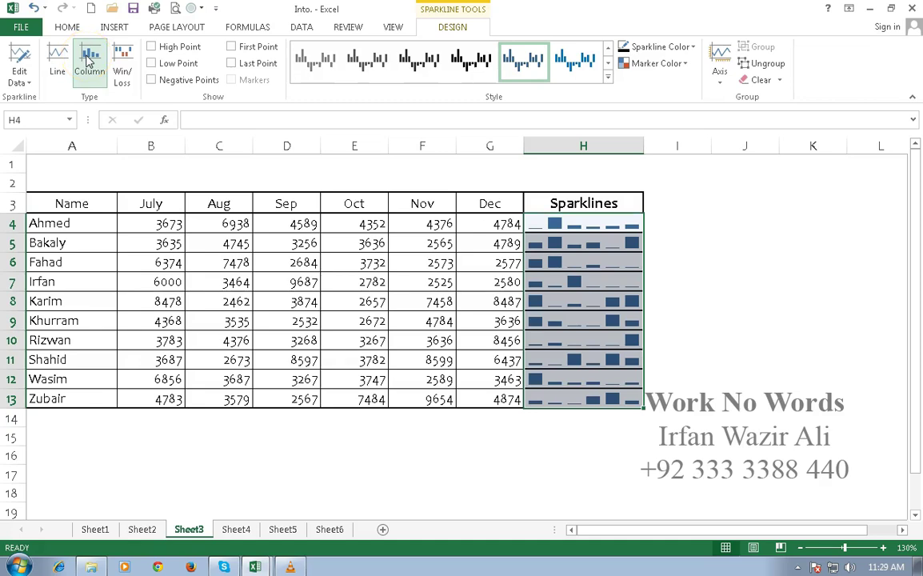
# Try the Win/Loss and Line types on the selected sparklines, then return them to Column
pyautogui.click(127, 63)
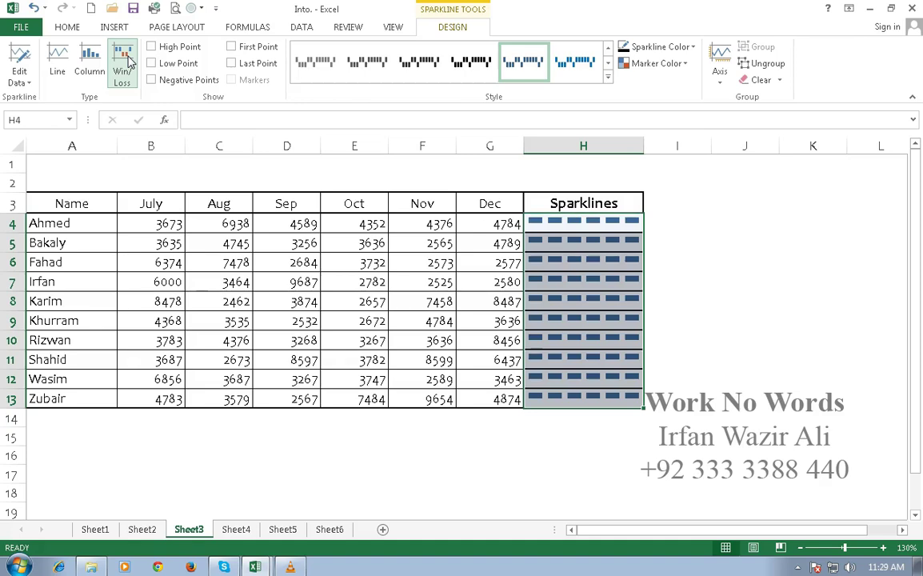
pyautogui.click(58, 62)
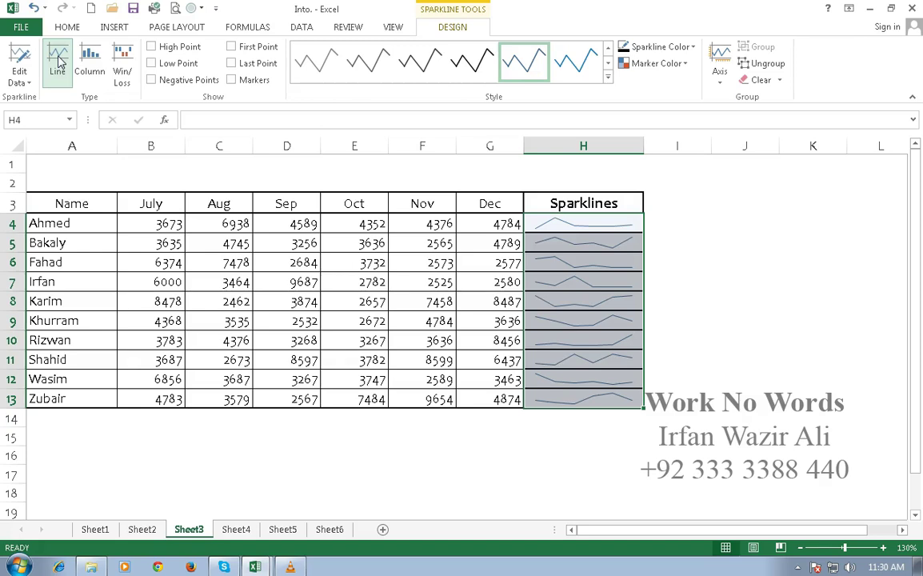
pyautogui.click(89, 62)
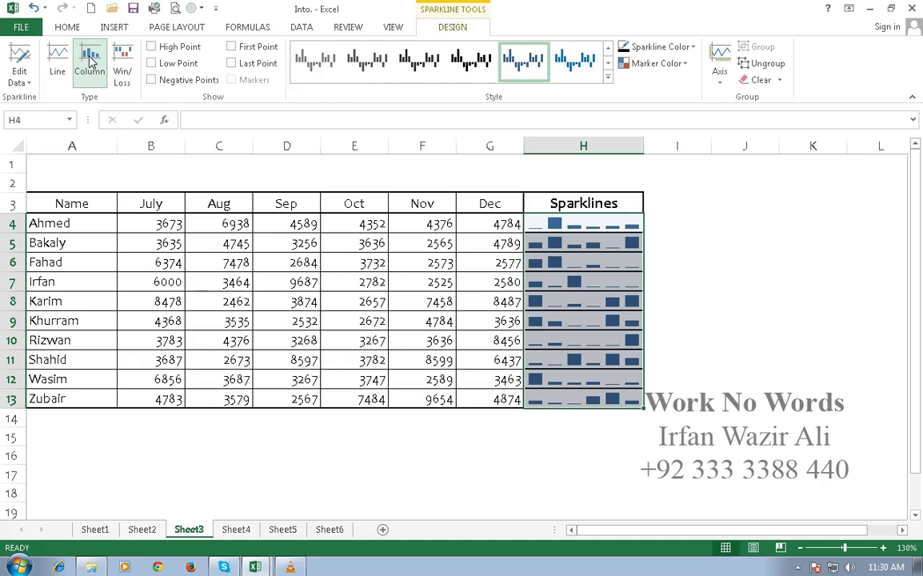
# Try the High, Low, Negative, First and Last Point highlights on the column sparklines one at a time, clearing each again
pyautogui.click(152, 48)
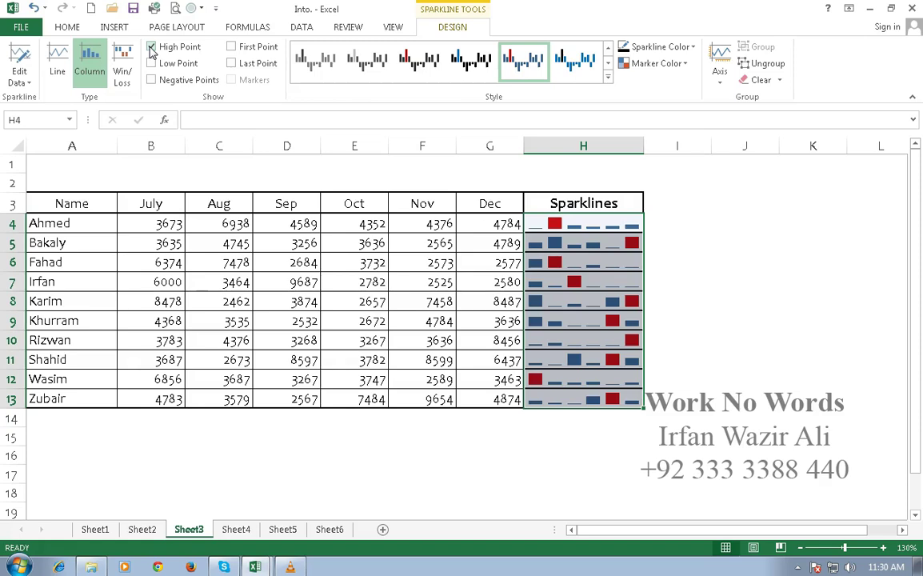
pyautogui.click(151, 49)
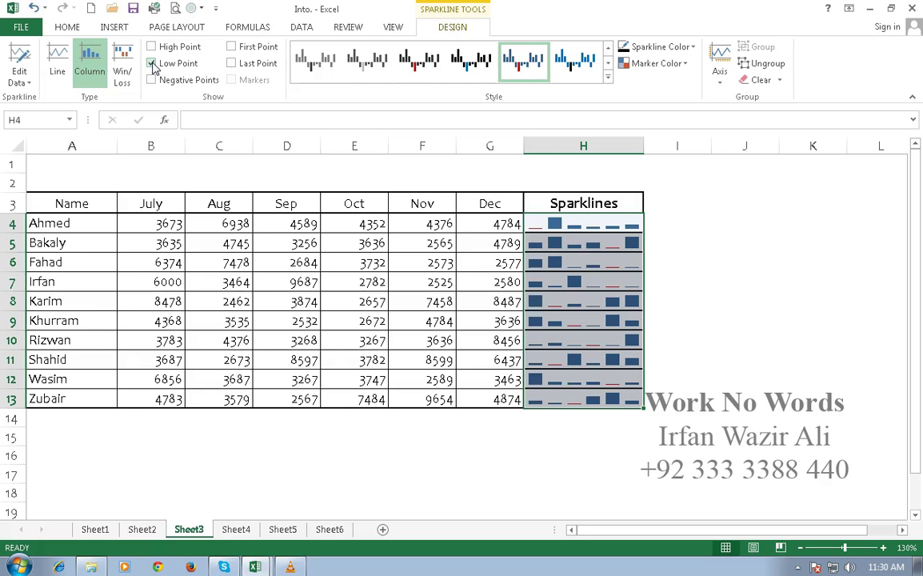
pyautogui.click(152, 63)
pyautogui.click(152, 80)
pyautogui.click(152, 83)
pyautogui.click(231, 48)
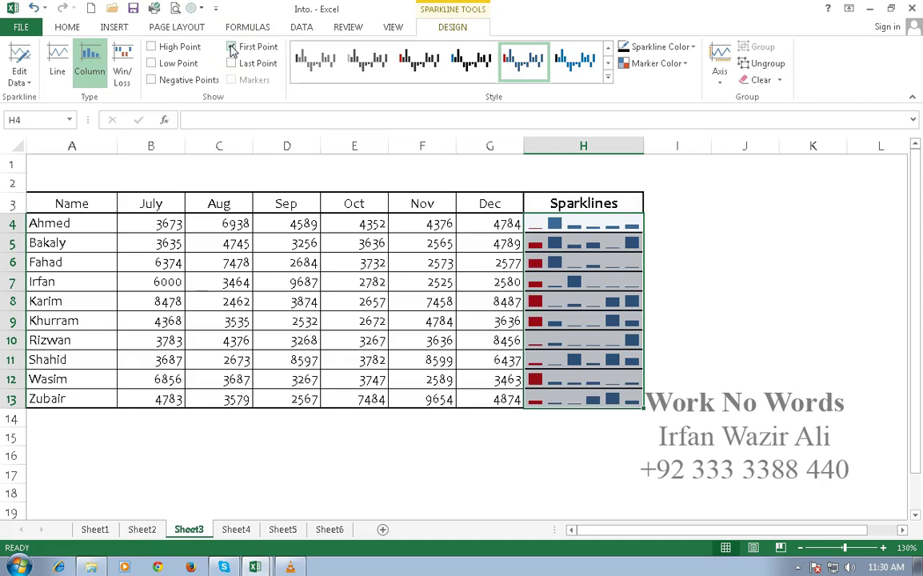
pyautogui.click(232, 48)
pyautogui.click(231, 64)
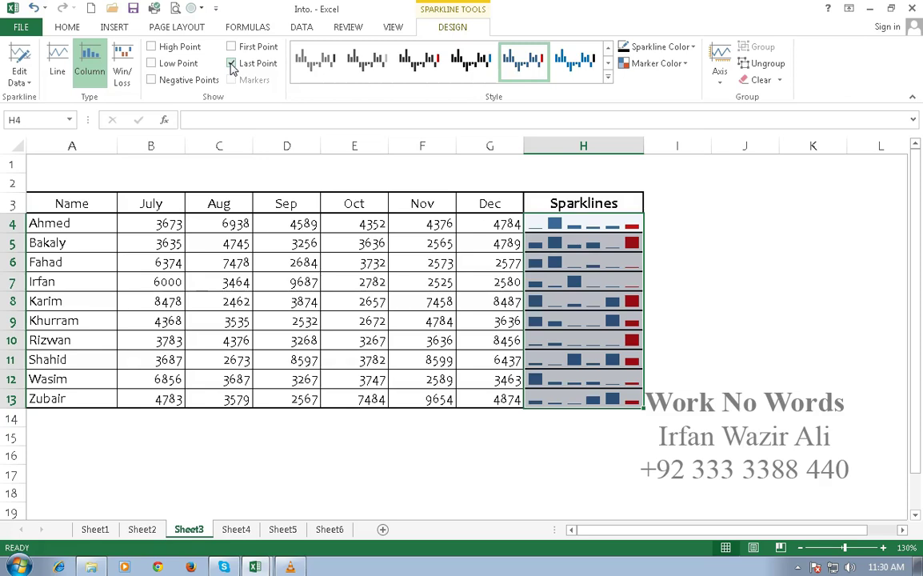
pyautogui.click(231, 64)
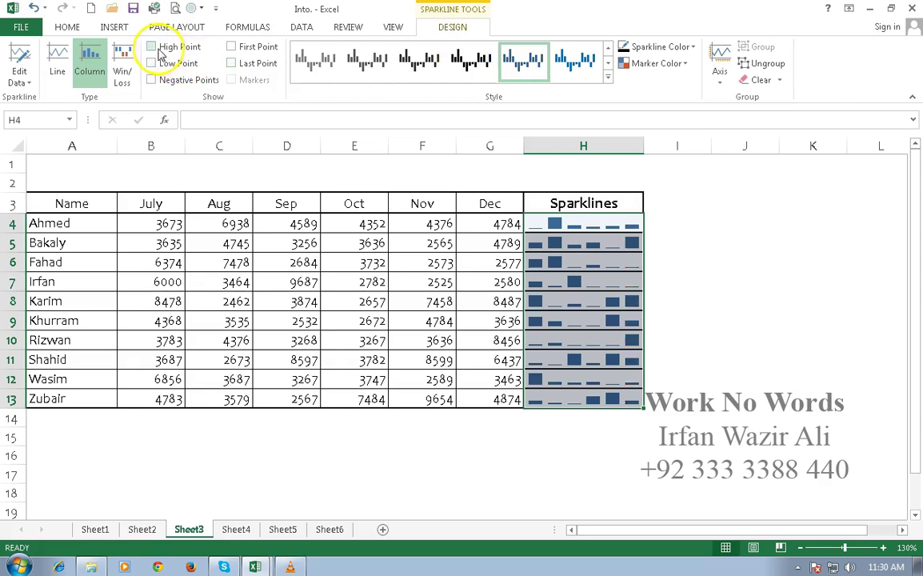
# Highlight both the High Point and the Low Point in the column sparklines
pyautogui.click(152, 47)
pyautogui.click(152, 64)
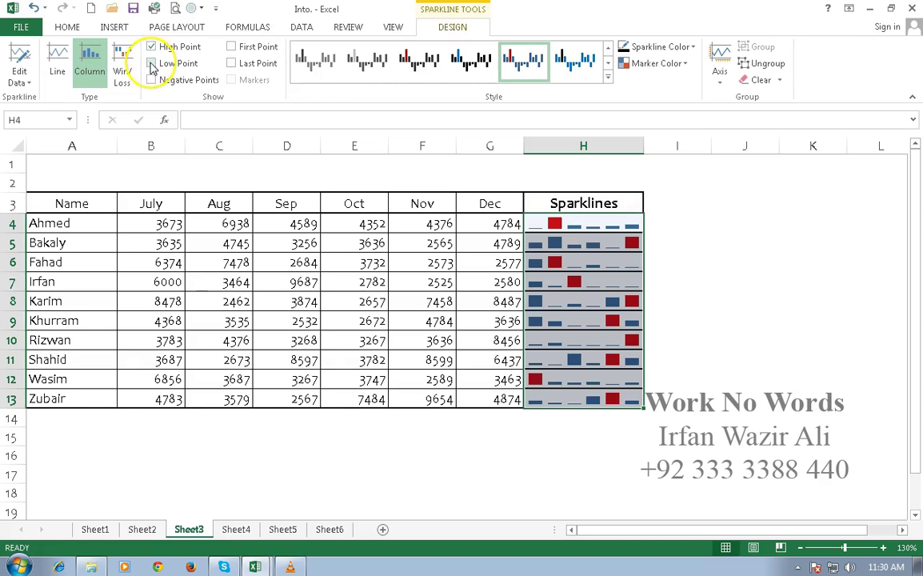
pyautogui.click(152, 64)
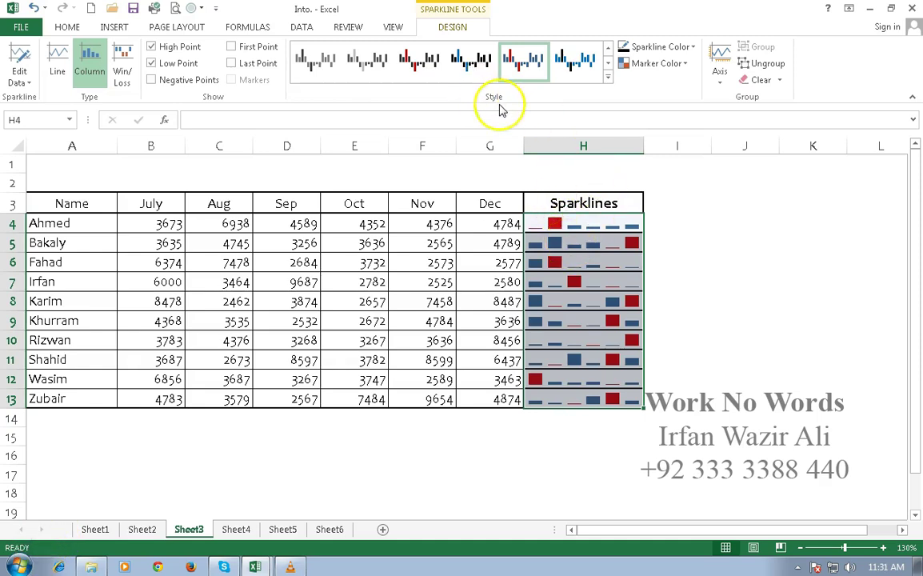
# Try several gallery styles on the selected sparklines, including a dark pink, a blue and a magenta one
pyautogui.click(608, 77)
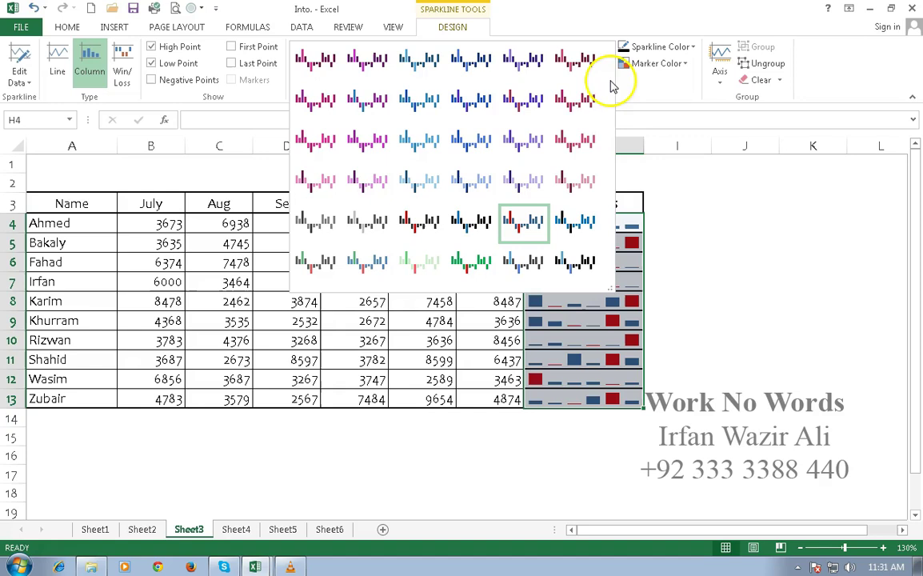
pyautogui.click(583, 138)
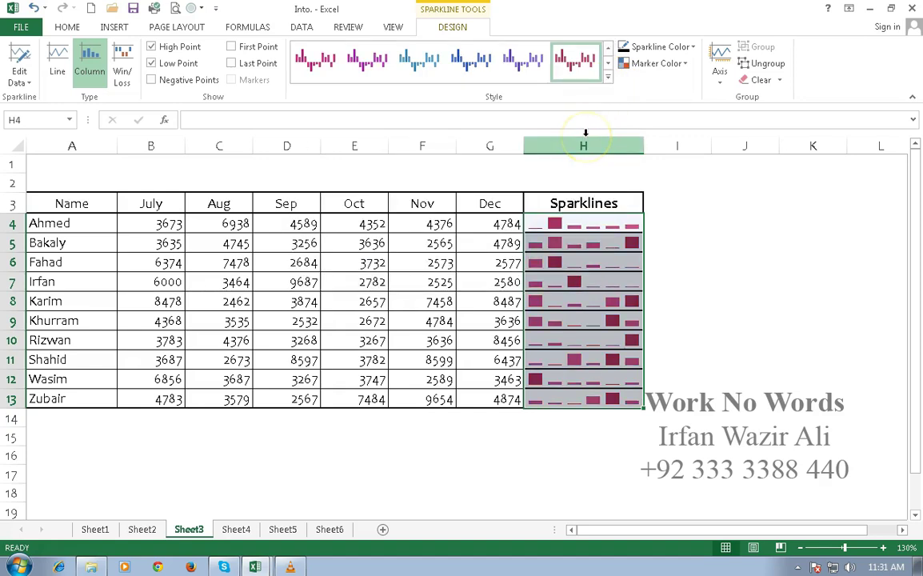
pyautogui.click(471, 64)
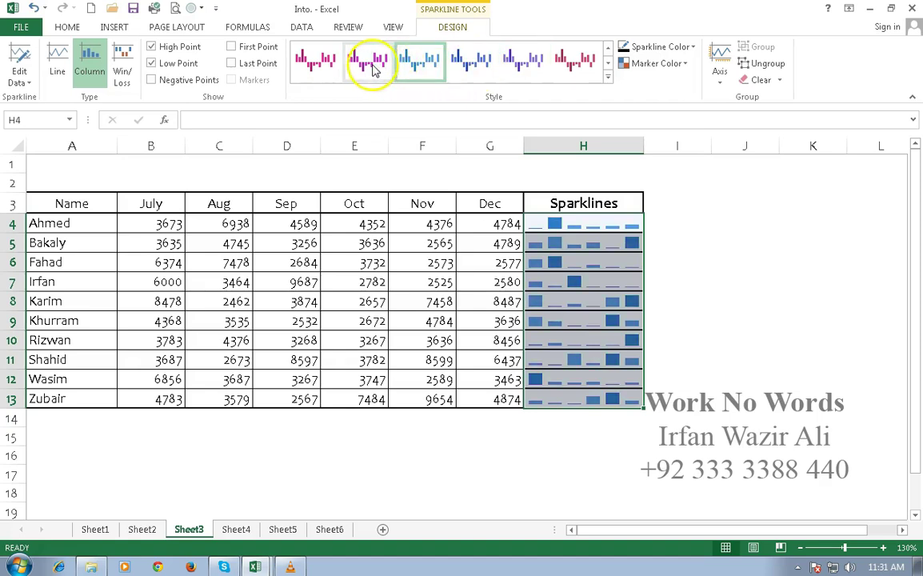
pyautogui.click(326, 67)
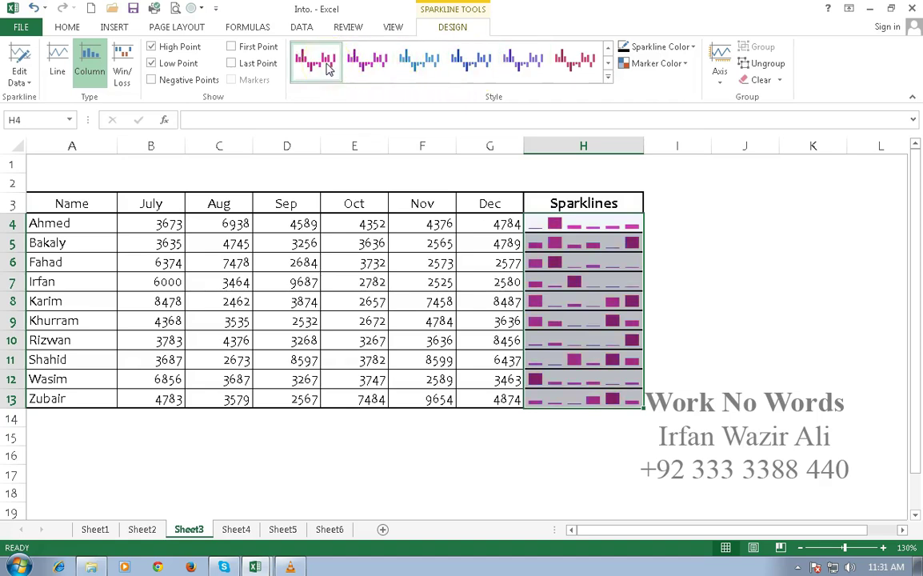
# Apply Sparkline Style Accent 1, Darker 50% to the sparklines and set the sparkline color to standard yellow
pyautogui.click(607, 77)
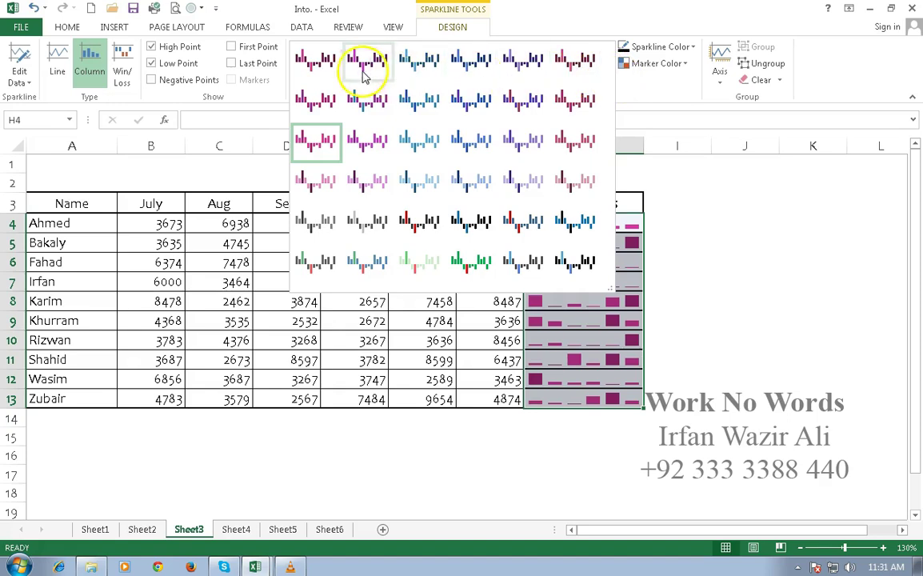
pyautogui.click(323, 64)
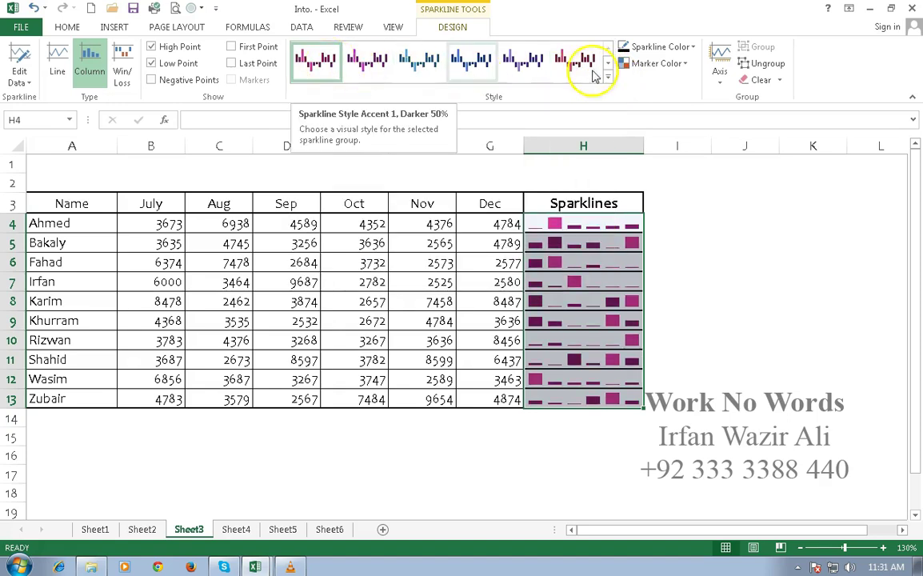
pyautogui.click(693, 47)
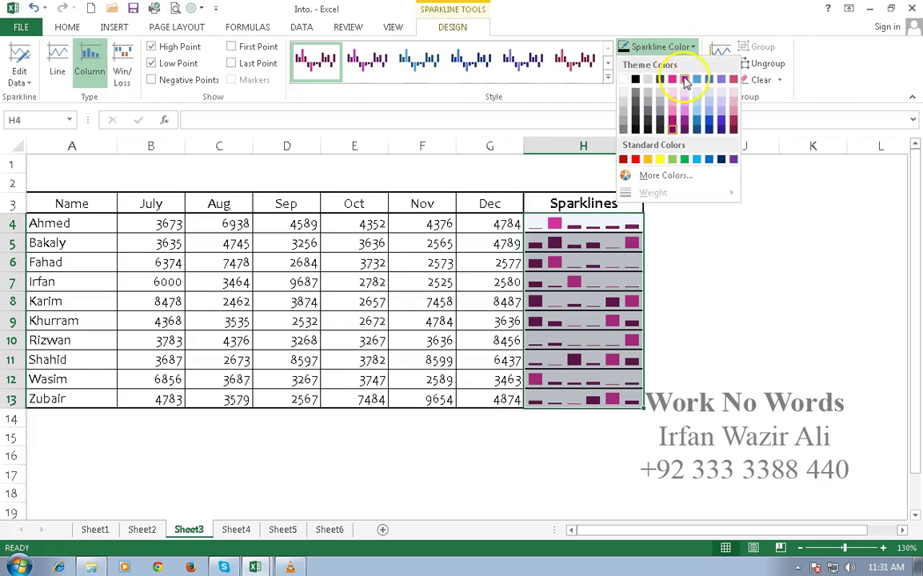
pyautogui.click(660, 160)
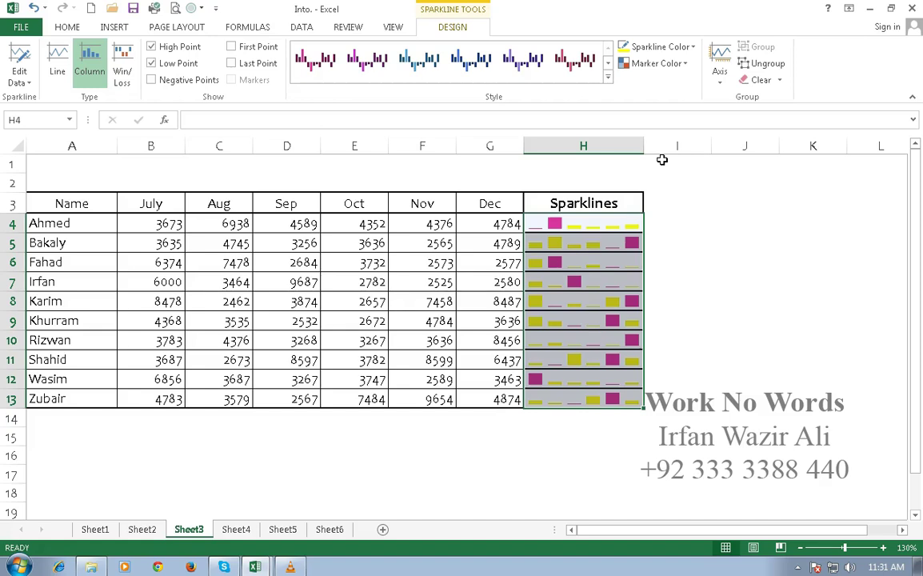
pyautogui.click(687, 64)
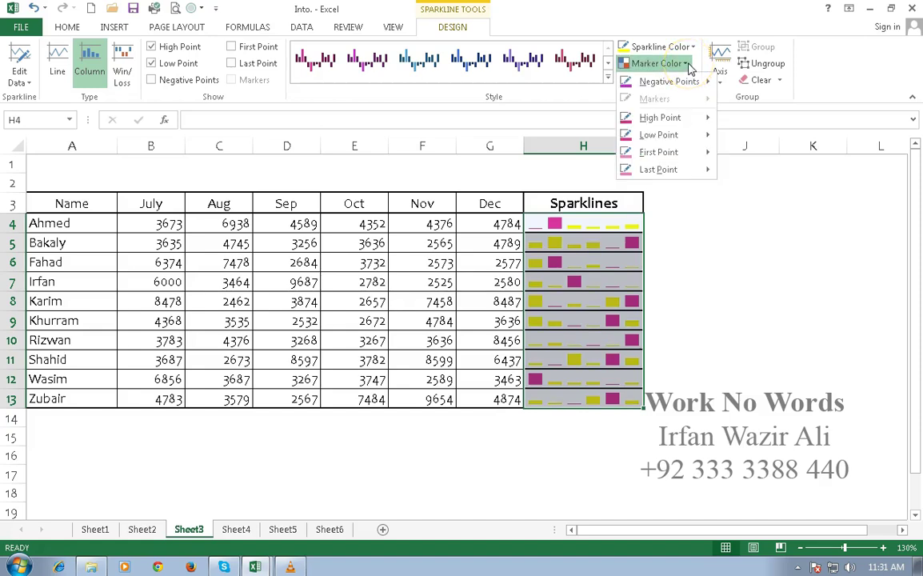
pyautogui.click(677, 160)
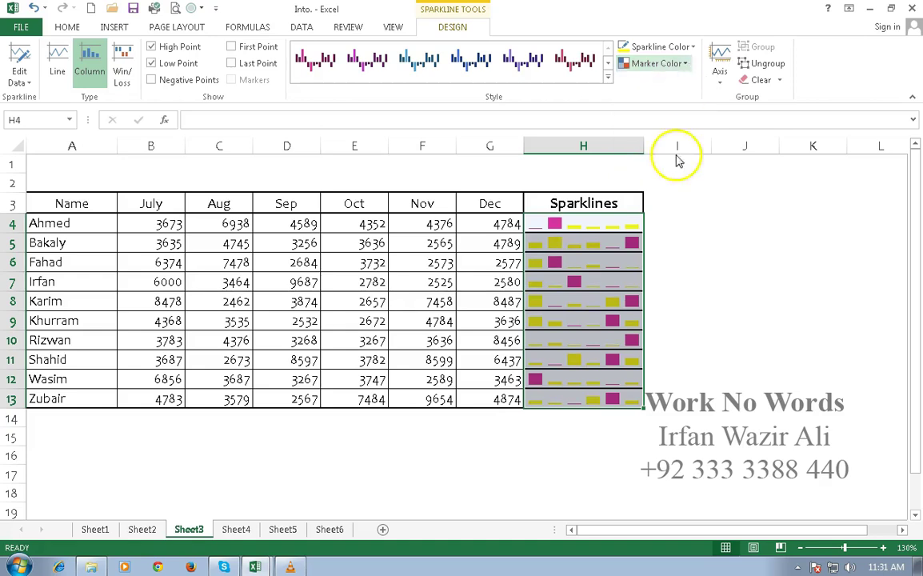
# Ungroup the sparklines in H4:H13 and deselect the range
pyautogui.click(673, 266)
pyautogui.click(604, 226)
pyautogui.moveTo(603, 293); pyautogui.dragTo(598, 395)
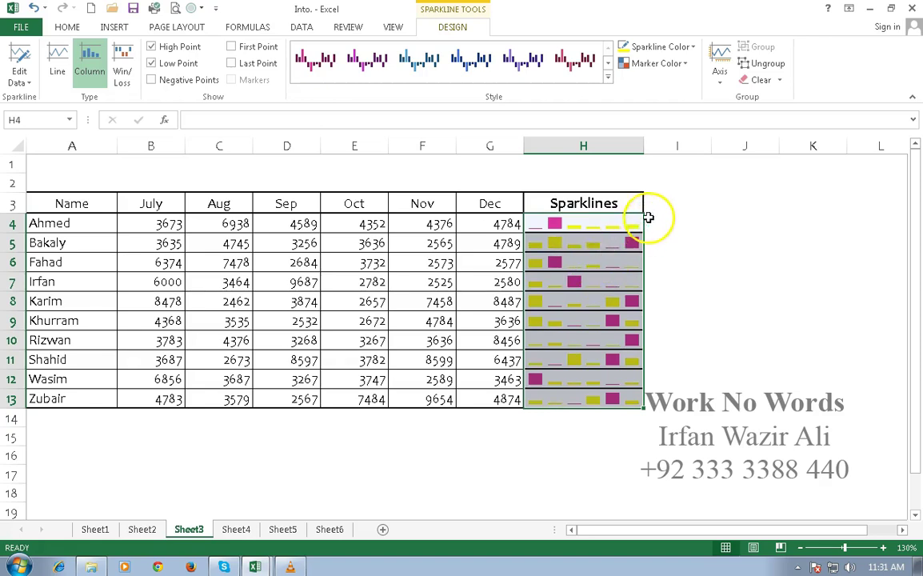
pyautogui.click(766, 69)
pyautogui.click(686, 254)
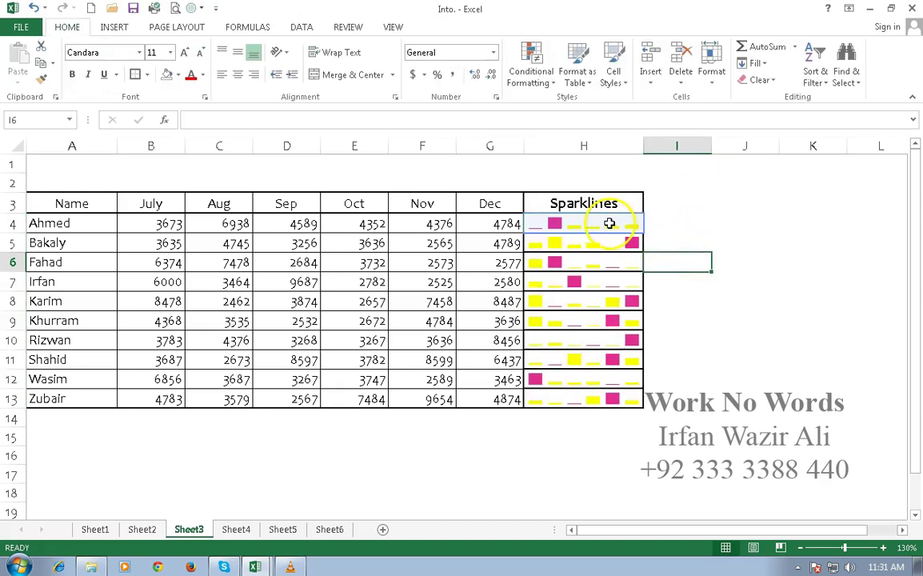
# Select the sparkline cells from H4 to H9 one at a time to check that each is independent
pyautogui.click(609, 226)
pyautogui.click(616, 247)
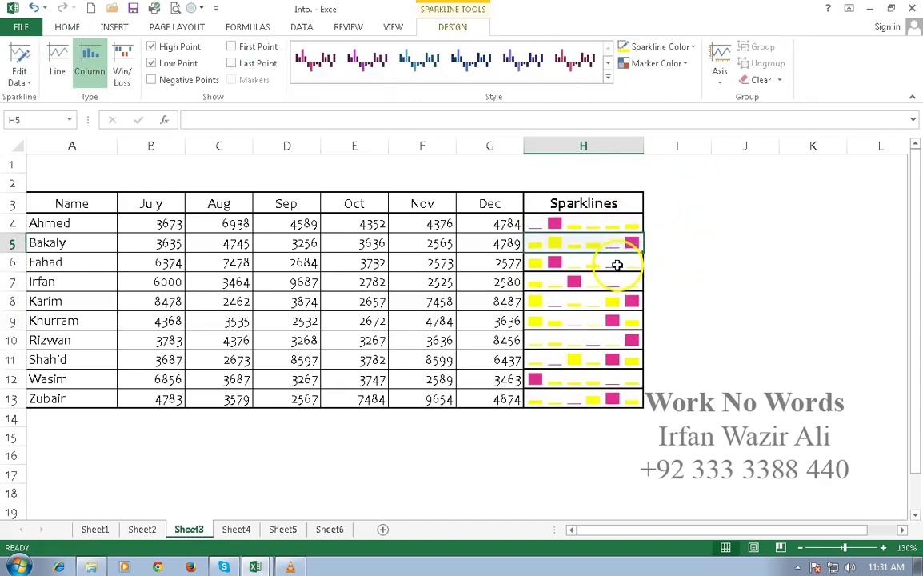
pyautogui.click(618, 265)
pyautogui.click(617, 288)
pyautogui.click(616, 301)
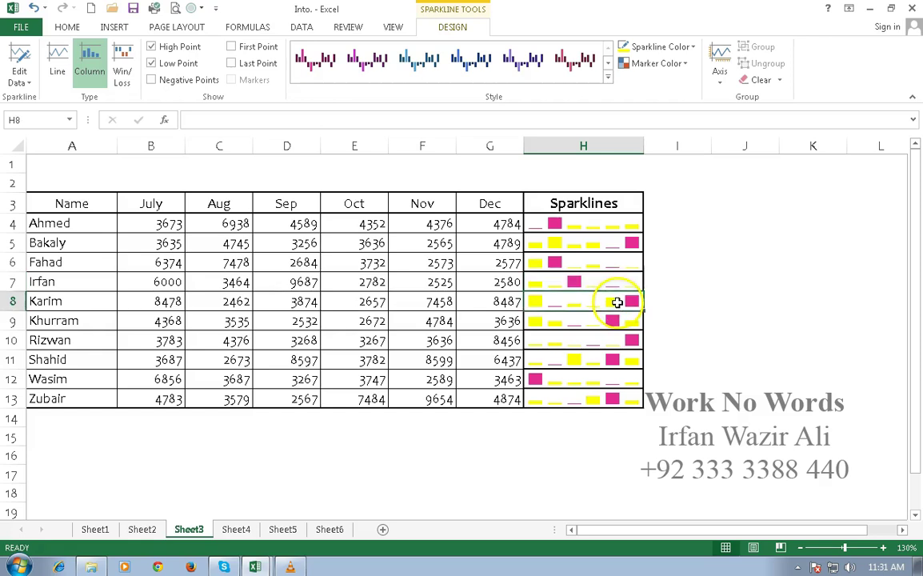
pyautogui.click(612, 319)
# Group the sparklines in H4:H13 again and clear them from the selected cells
pyautogui.moveTo(609, 226); pyautogui.dragTo(608, 400)
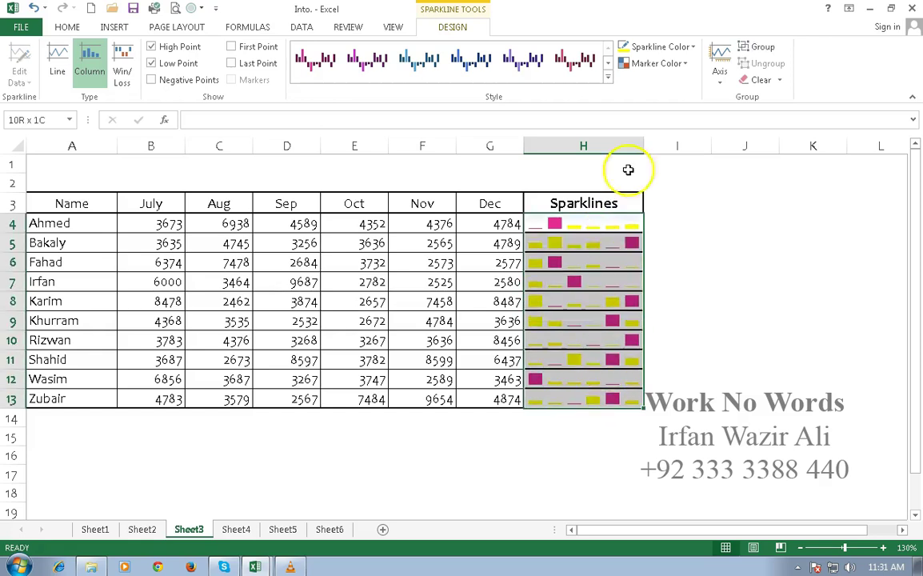
pyautogui.click(760, 48)
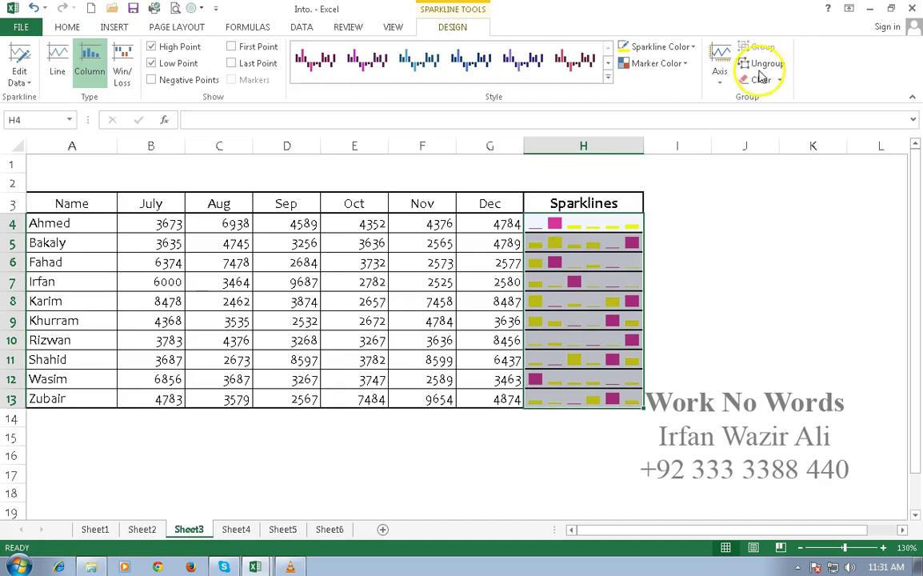
pyautogui.click(759, 81)
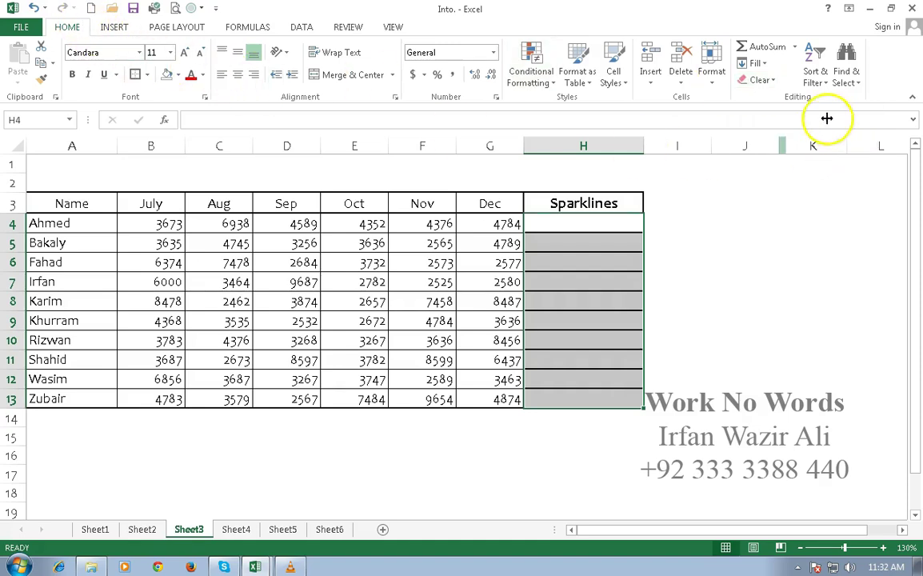
pyautogui.click(761, 80)
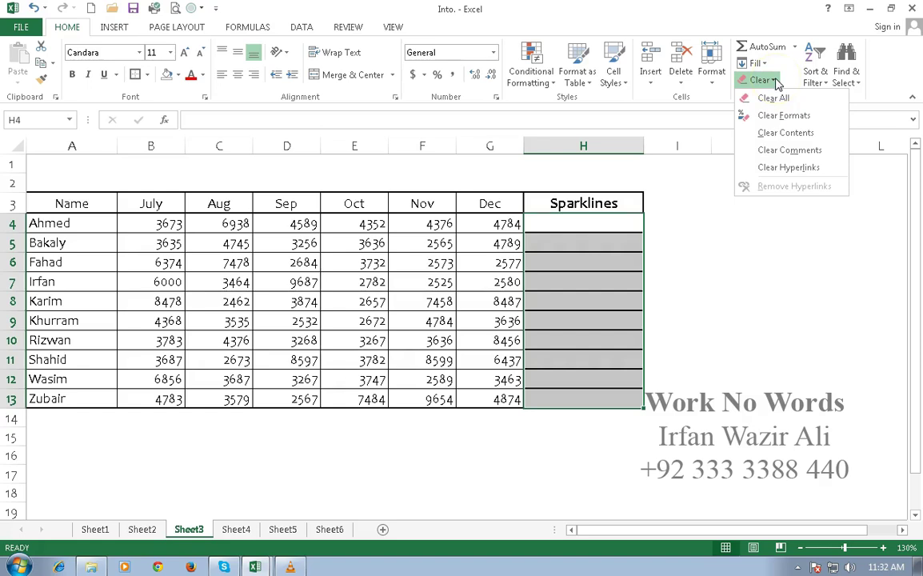